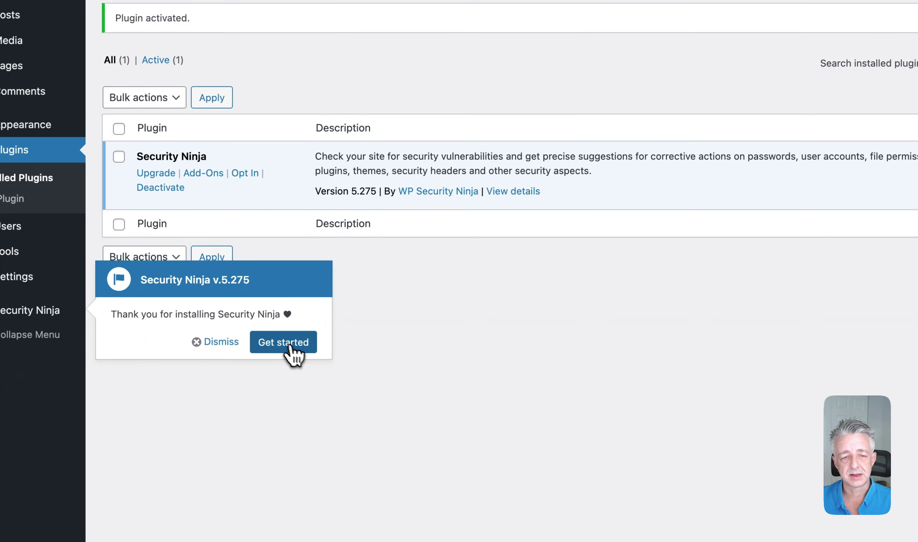
Dismiss Security Ninja's newsletter signup form and run the full set of security tests on the site
left_click(299, 347)
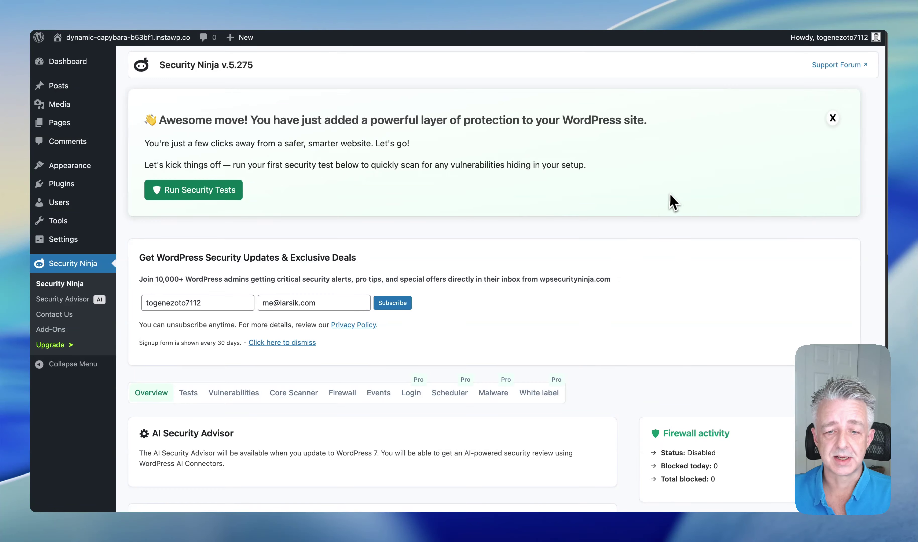
left_click(300, 344)
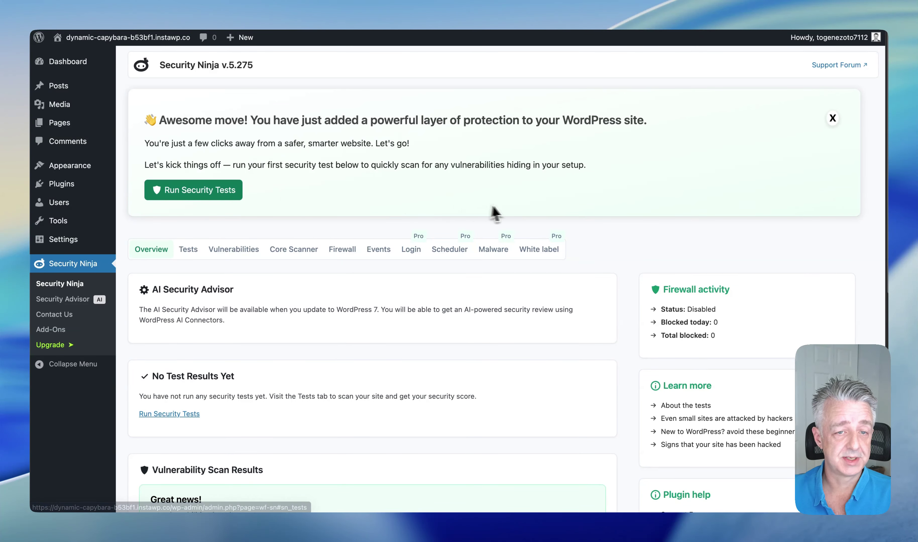
left_click(219, 202)
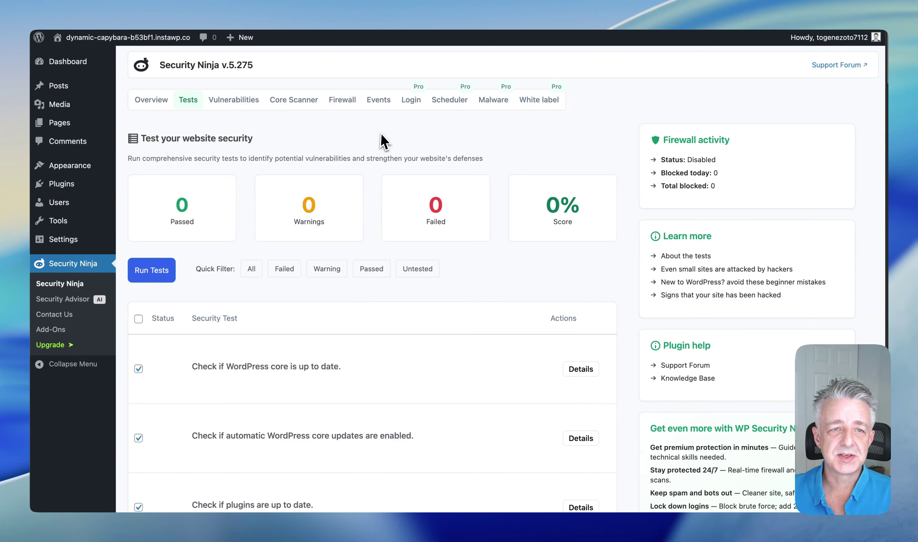
left_click(144, 284)
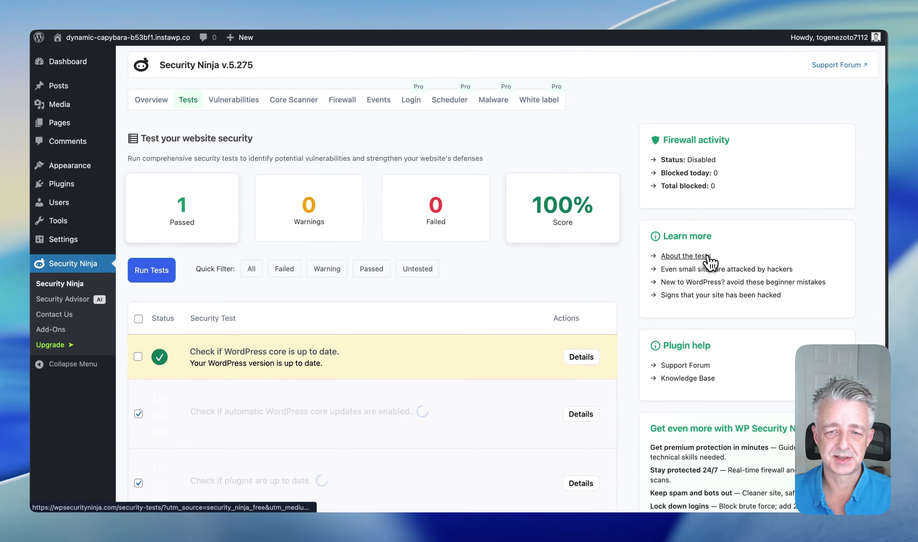
Look through the security test results and expand the details of the plugins/themes file editor check
left_click_drag(886, 54, 860, 74)
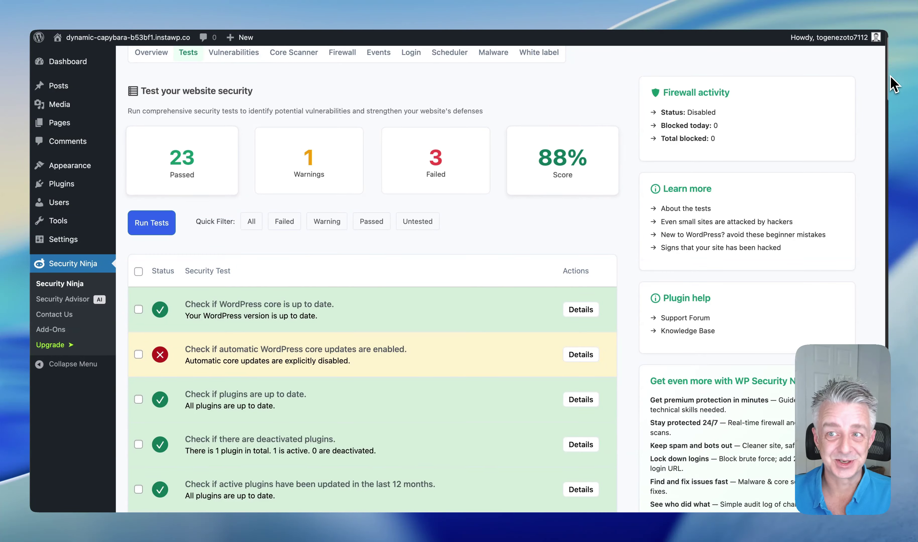
left_click_drag(890, 76, 864, 333)
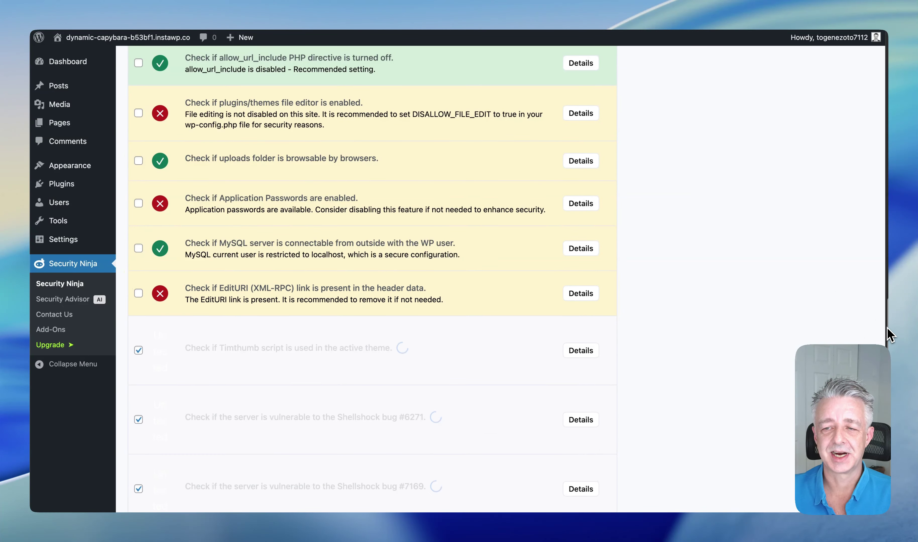
left_click_drag(885, 334, 876, 280)
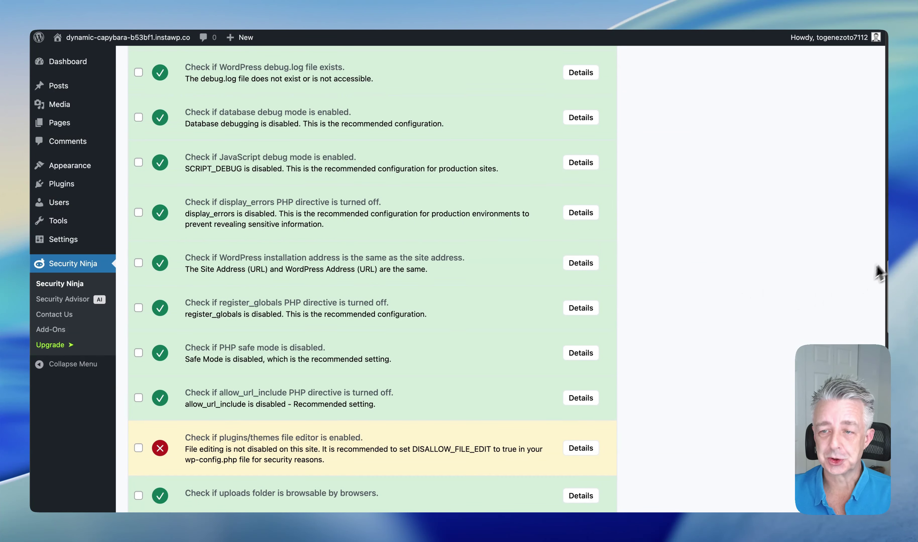
left_click_drag(889, 266, 885, 289)
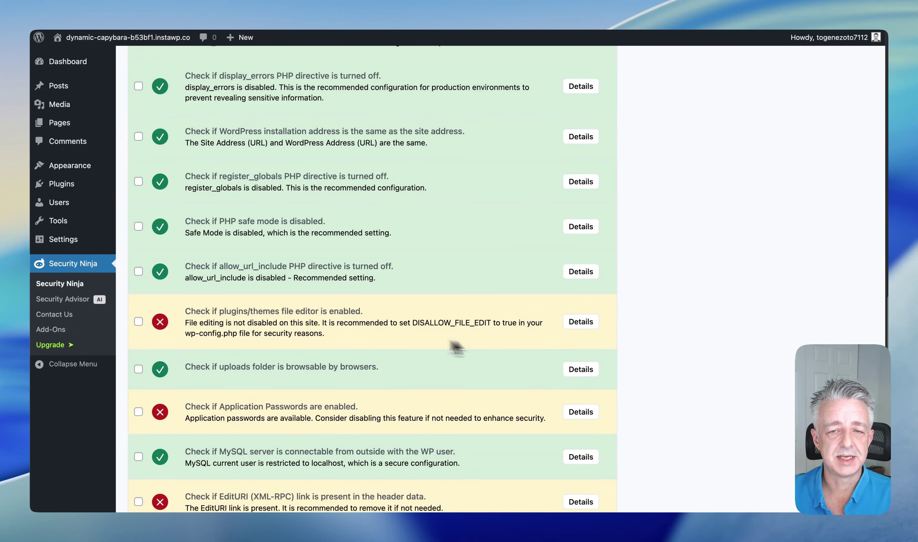
left_click(581, 323)
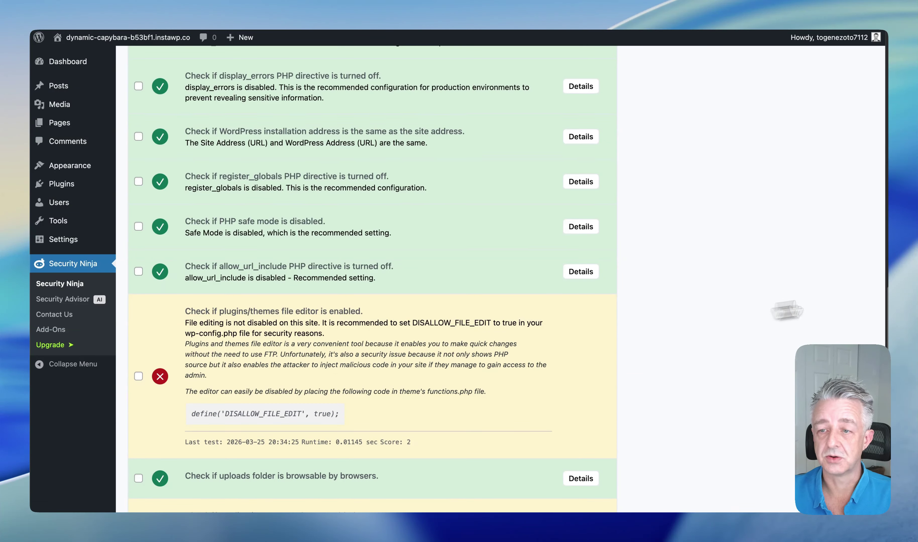
Expand the details of the REST API enabled, Content-Security-Policy, Permissions-Policy and Referrer-Policy checks near the end of the test list
left_click_drag(891, 292, 888, 396)
scroll(793, 235, "down", 4)
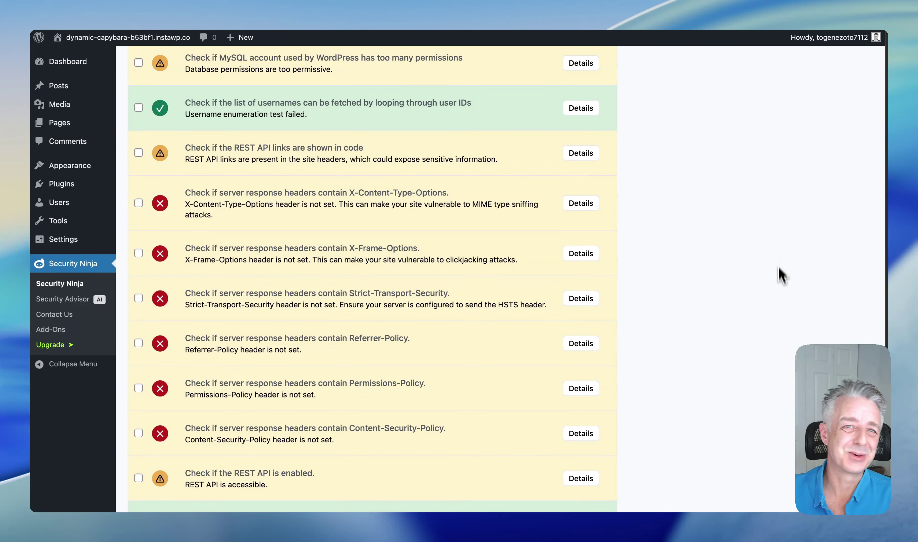
scroll(804, 290, "down", 6)
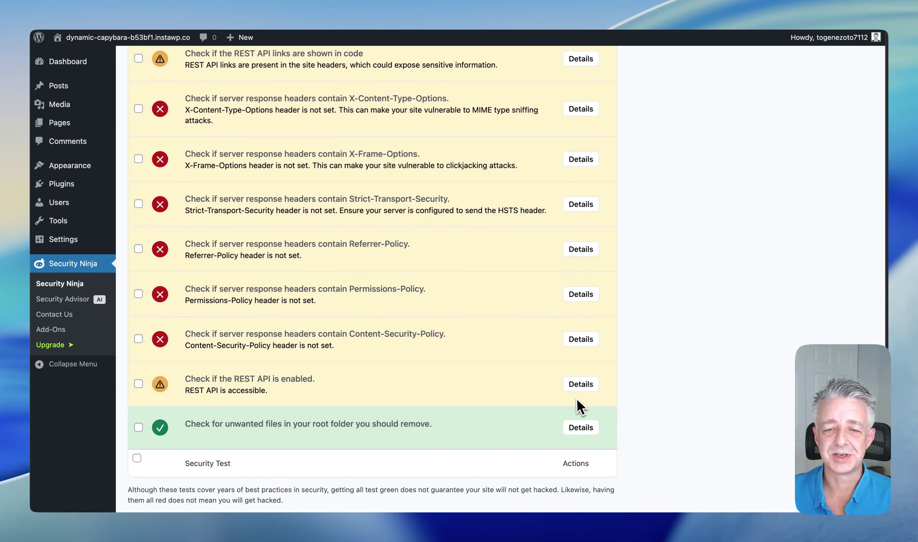
left_click(581, 384)
left_click(580, 340)
left_click(581, 295)
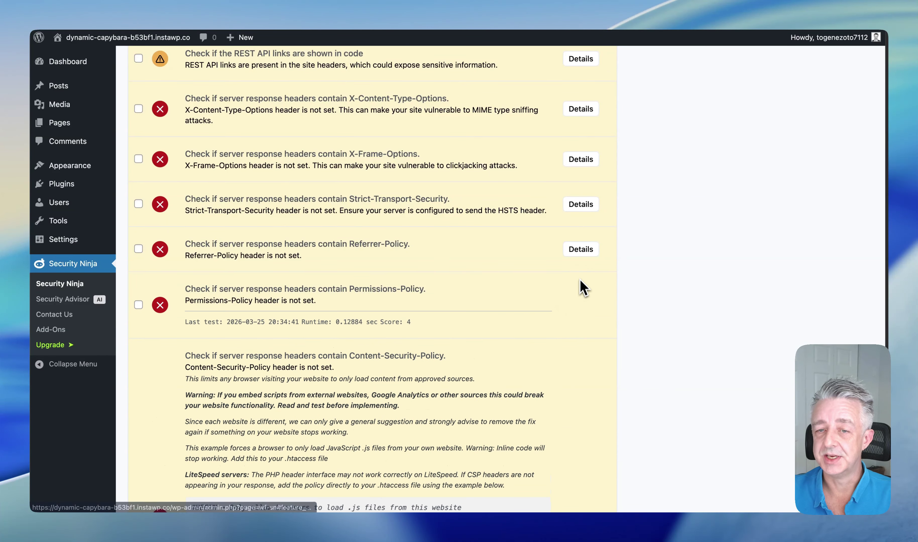
left_click(581, 249)
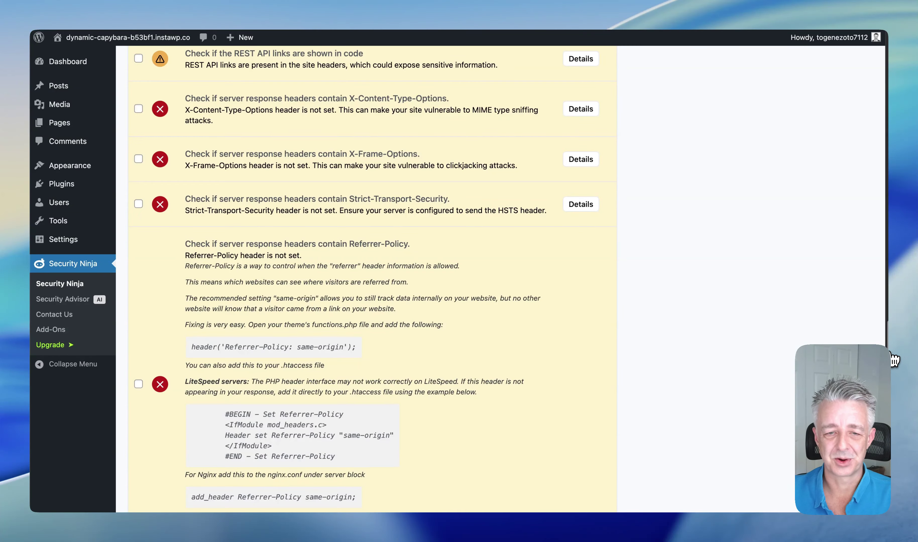
Check the vulnerability scanner's results and run a scan of the core WordPress files
scroll(893, 360, "down", 20)
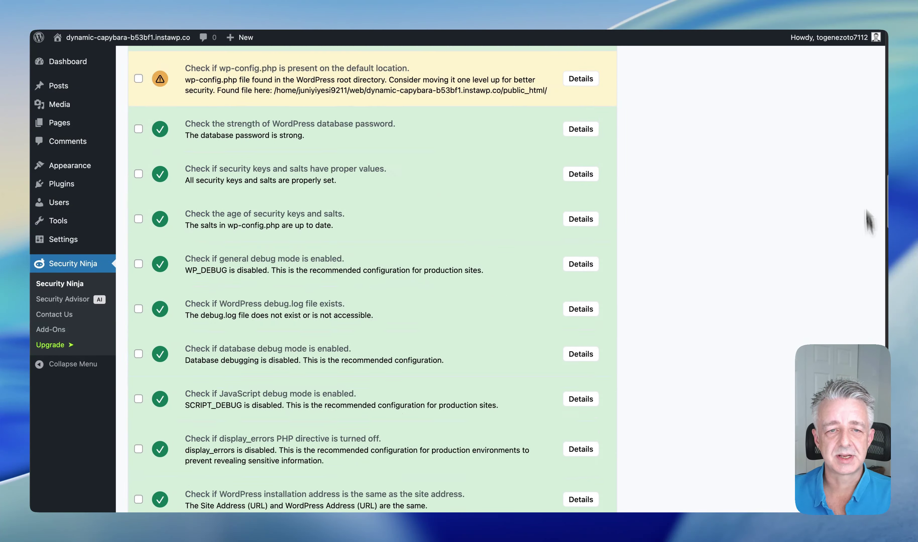
scroll(862, 145, "up", 20)
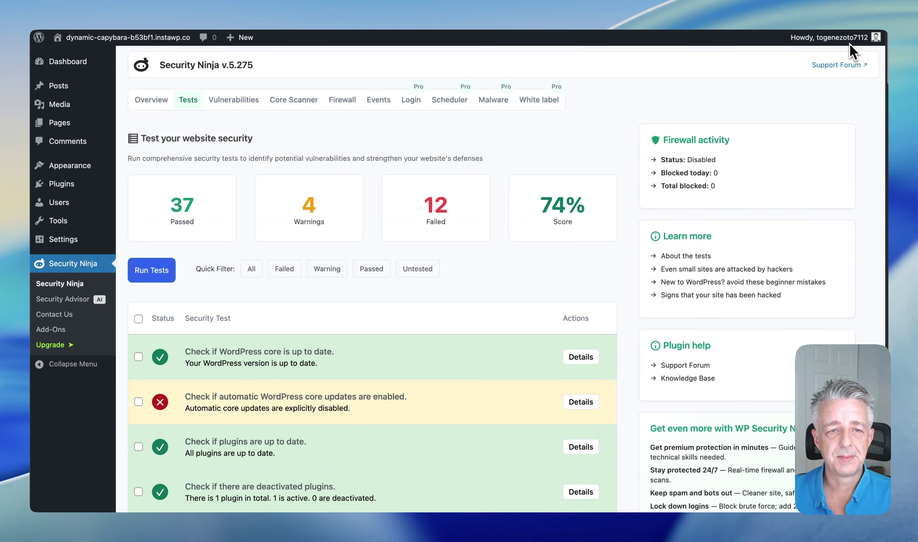
left_click(249, 100)
left_click(602, 106)
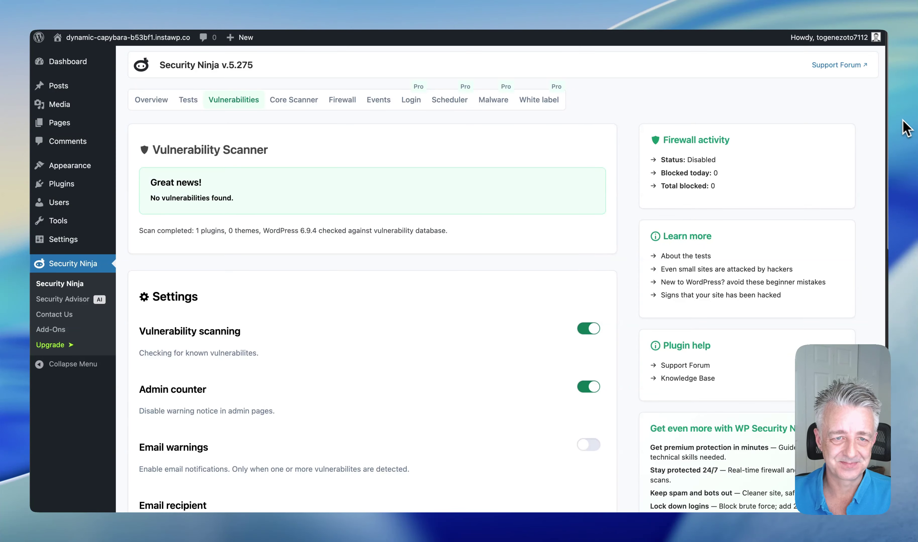
left_click(293, 104)
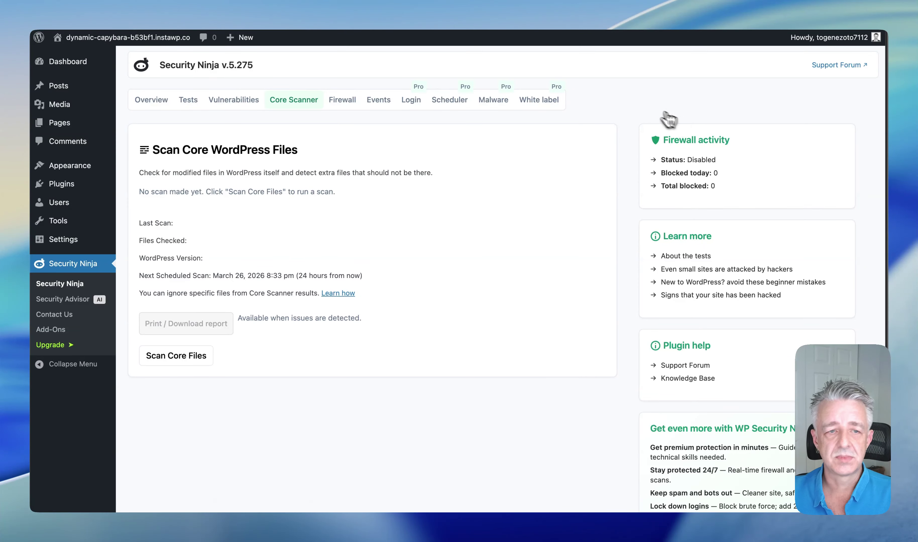
left_click(175, 355)
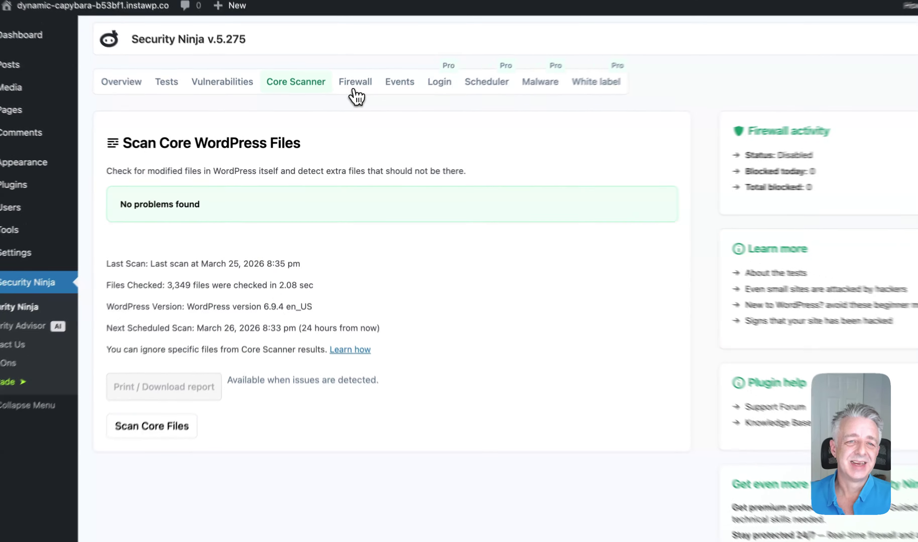
Enable the firewall and have the secret access URL sent to the prefilled email address
left_click(343, 101)
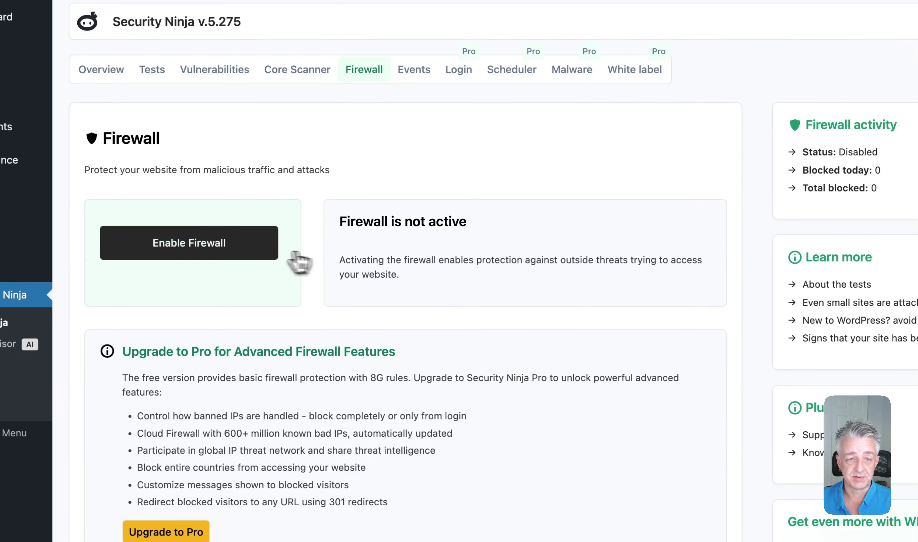
left_click(257, 257)
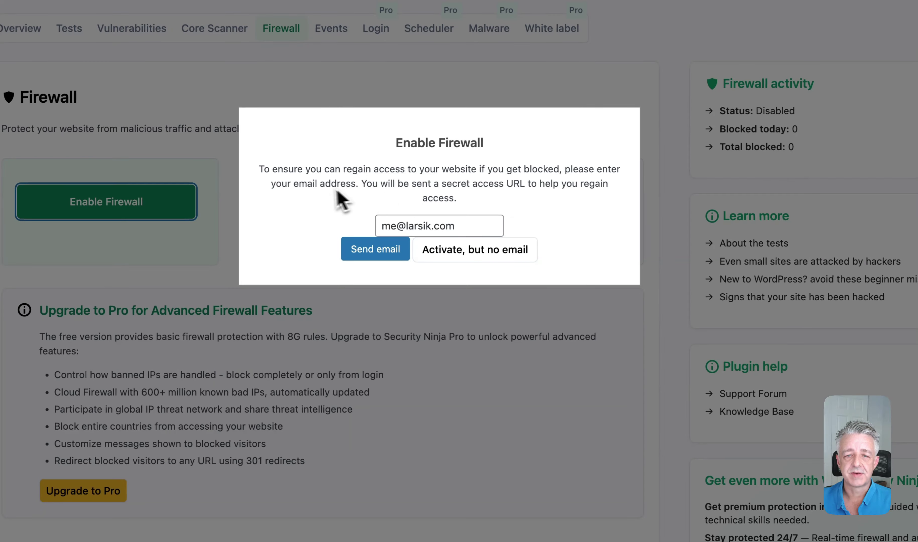
left_click(370, 249)
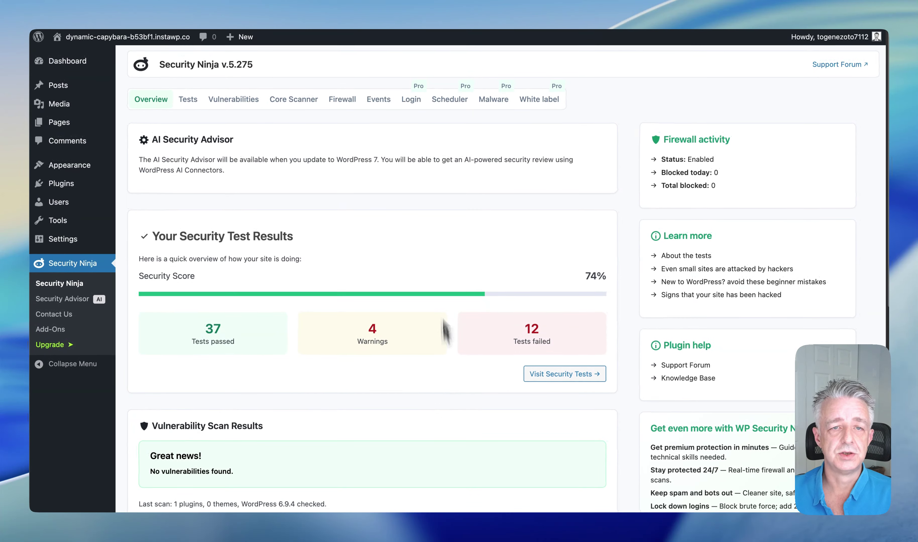
Examine the secret access URL in the firewall settings, selecting its full text
left_click(348, 104)
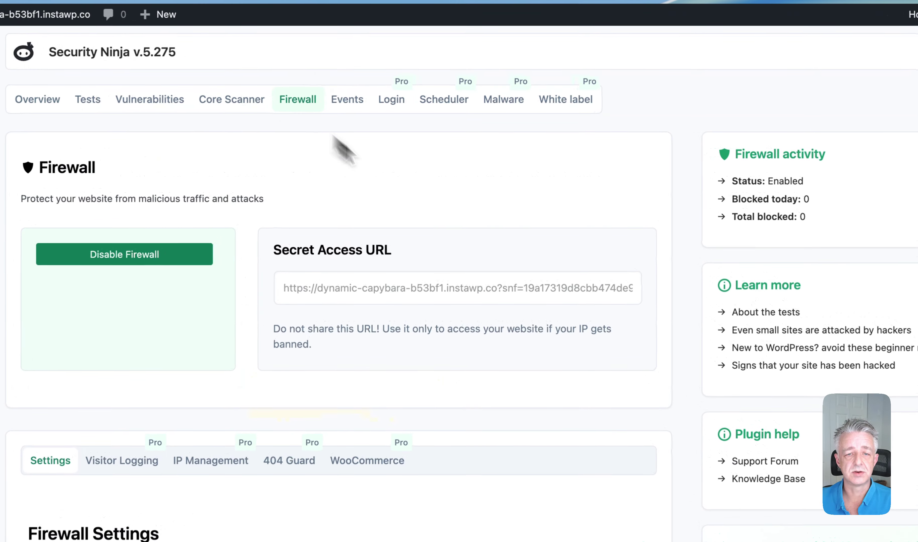
left_click_drag(318, 289, 571, 292)
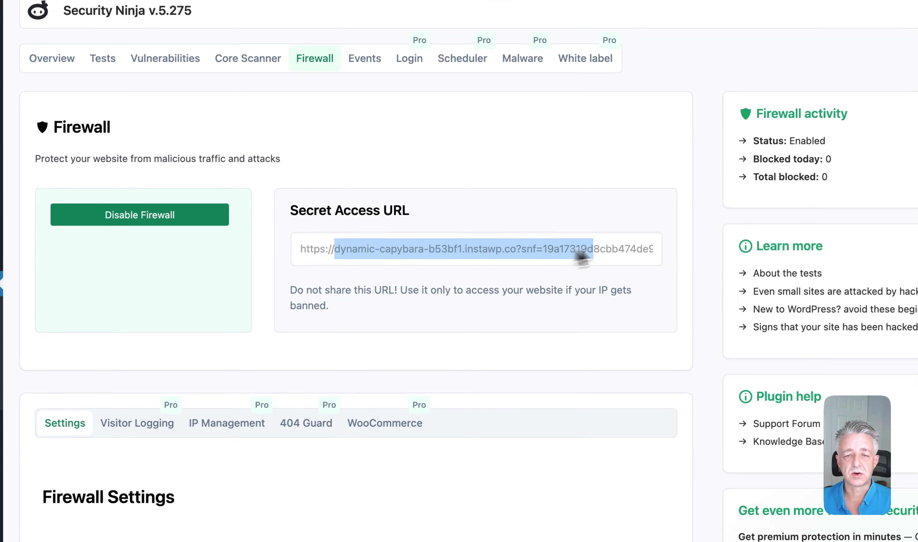
mouse_move(581, 257)
left_mouse_down()
mouse_move(698, 266)
mouse_move(366, 280)
mouse_move(592, 264)
left_mouse_up()
double_click(593, 266)
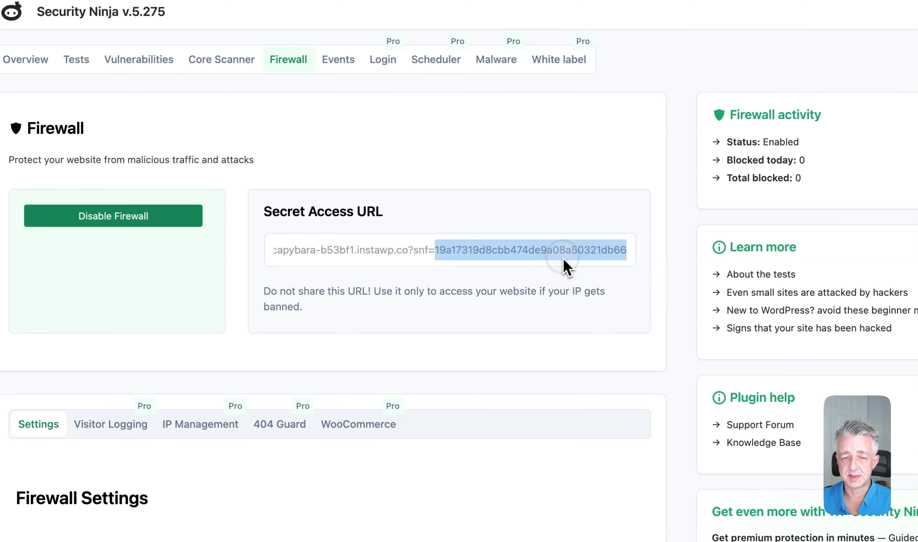
triple_click(562, 257)
left_click(568, 167)
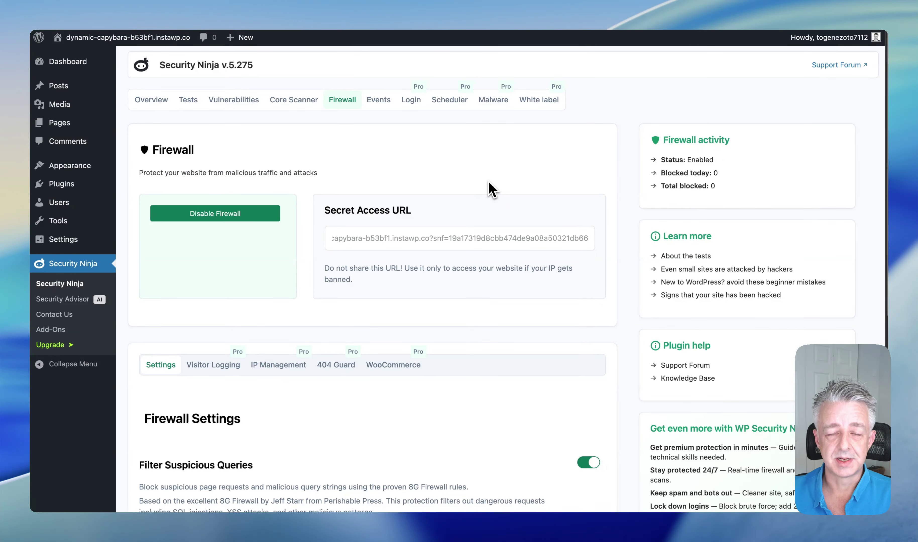
left_click(409, 239)
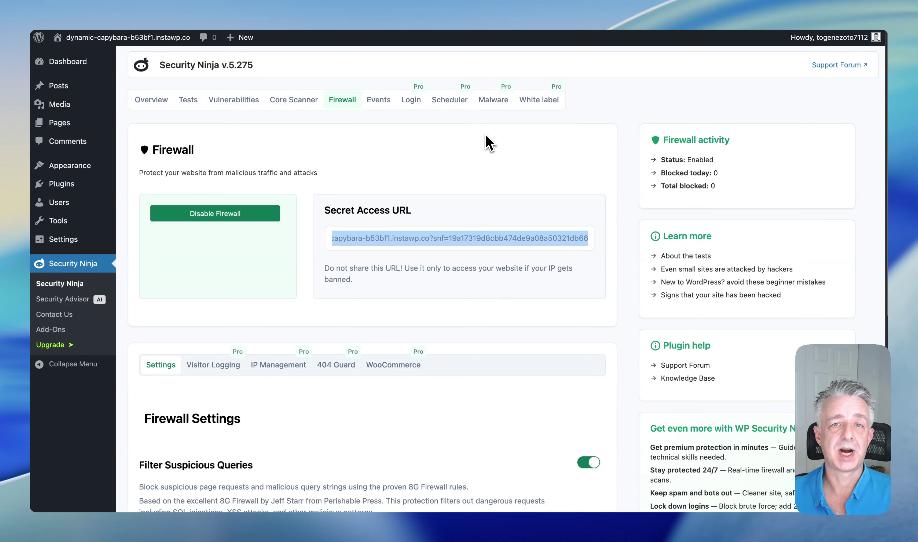
left_click(503, 139)
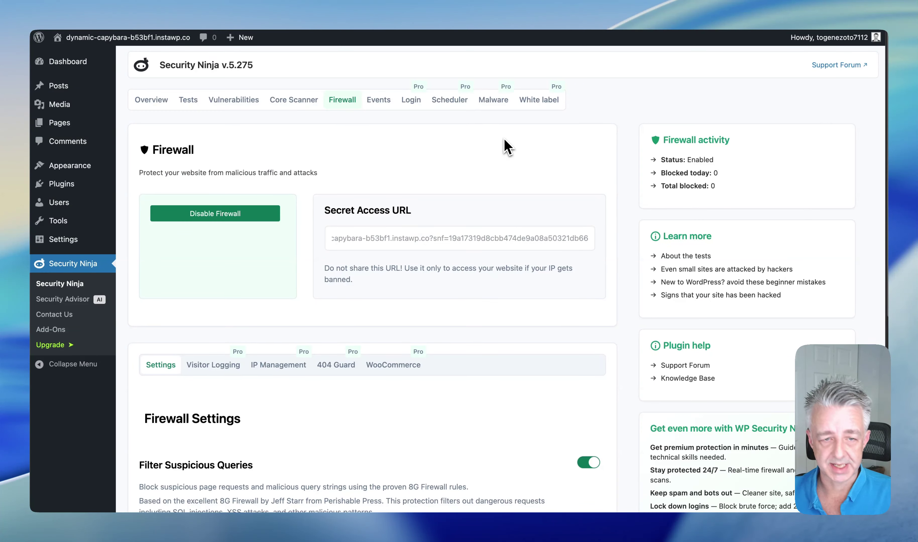
Review the Events Logger entries and expand the details of the wp_login_failed event
left_click(377, 102)
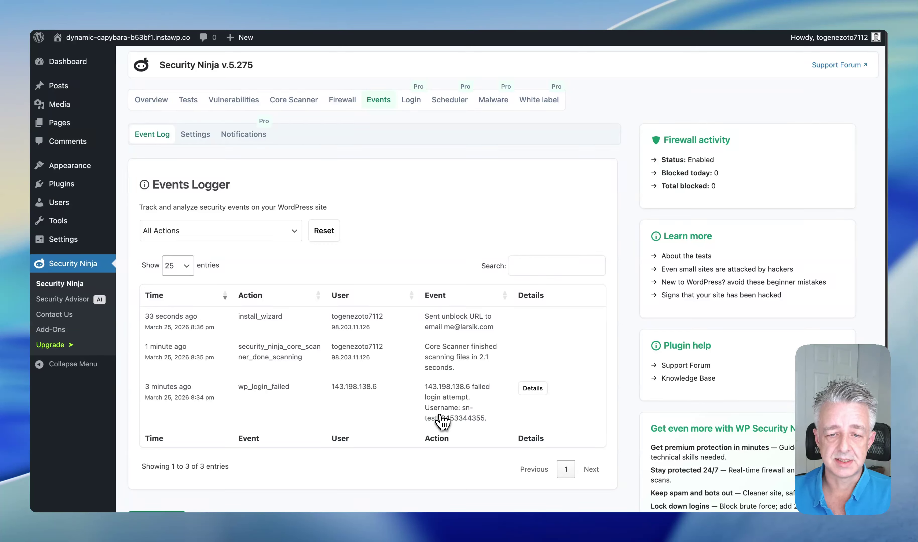
left_click_drag(425, 388, 437, 411)
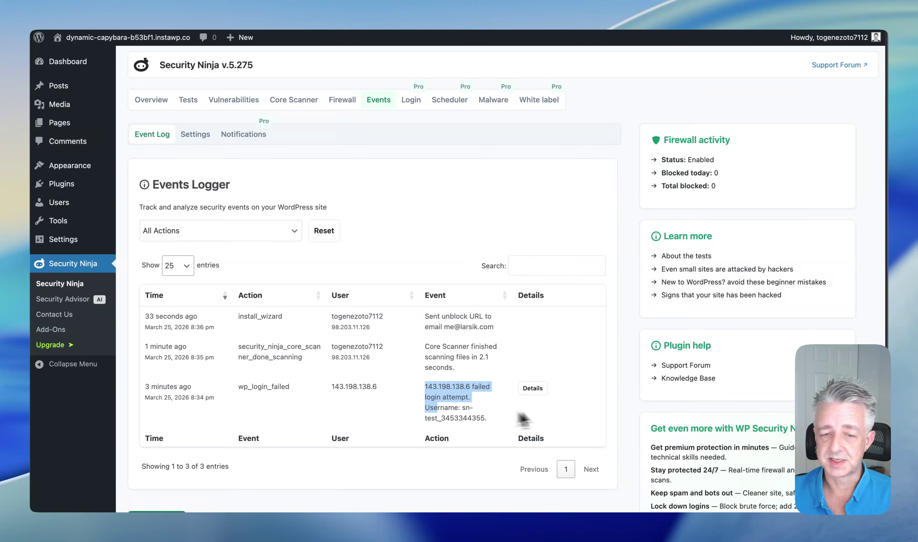
left_click(571, 418)
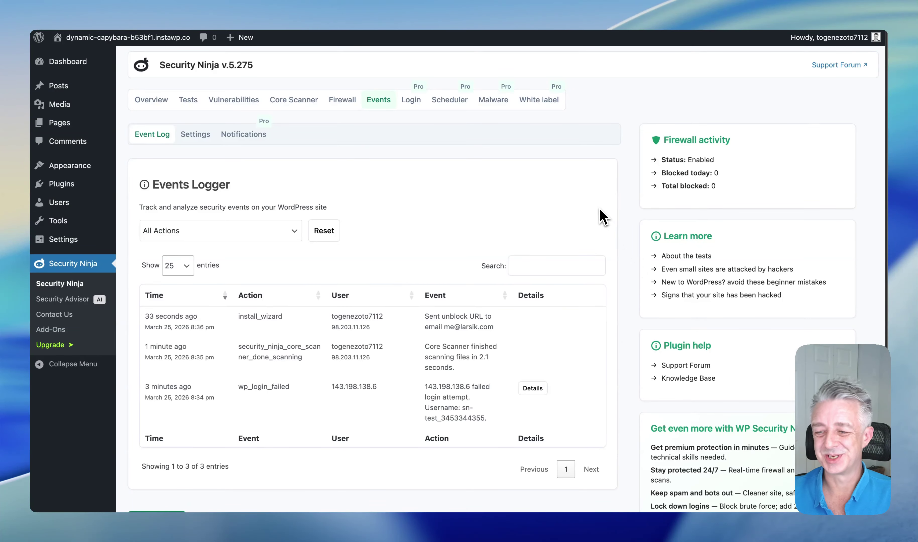
left_click(532, 388)
scroll(629, 342, "down", 5)
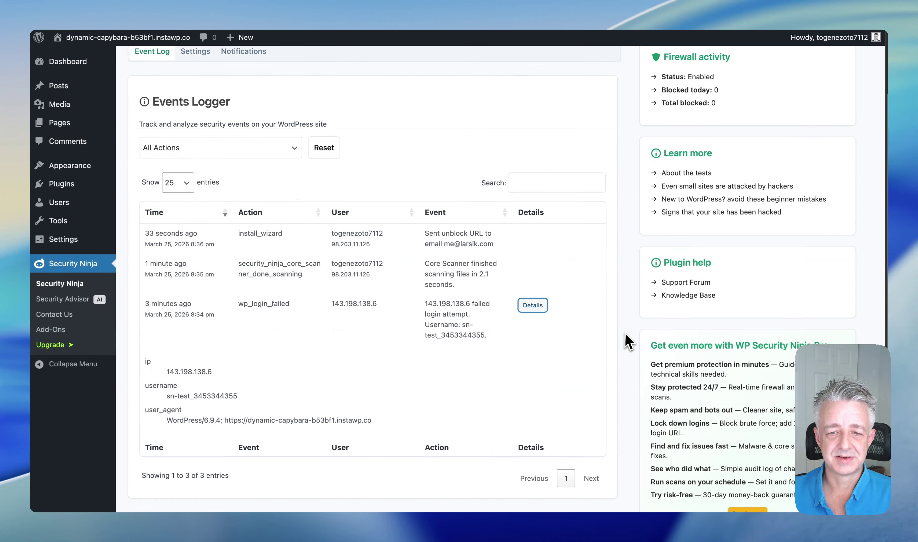
left_click_drag(188, 307, 321, 340)
left_click(323, 339)
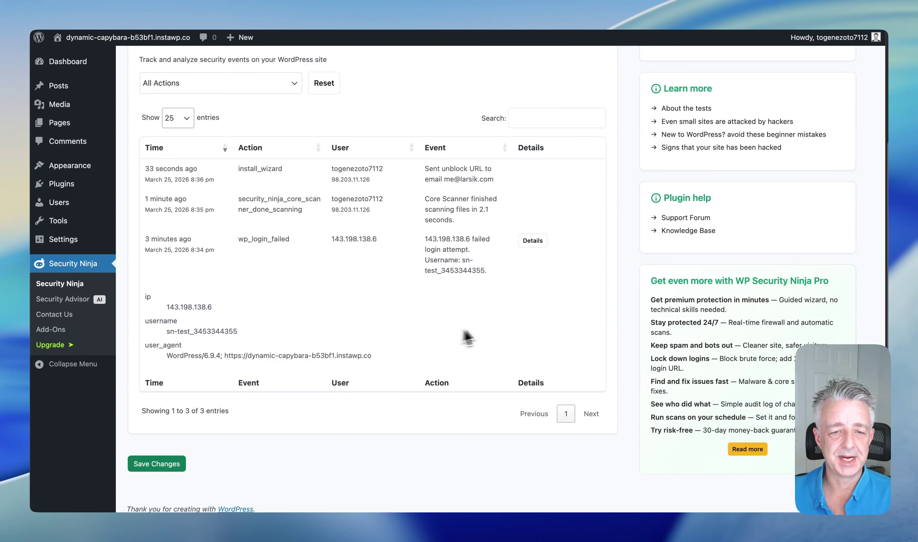
scroll(627, 201, "up", 5)
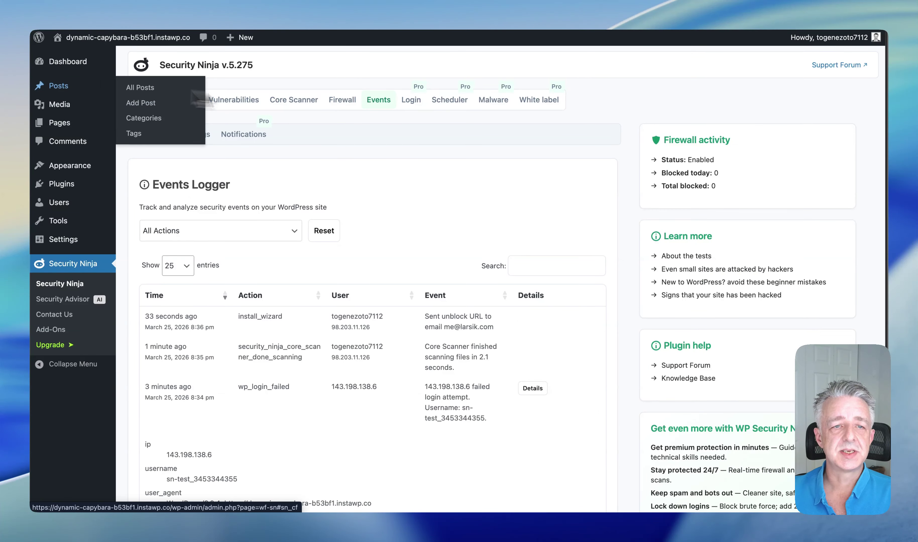
Dismiss the WordPress dashboard's welcome panel and move the WP Security Ninja widget to the top of the first column
left_click(154, 105)
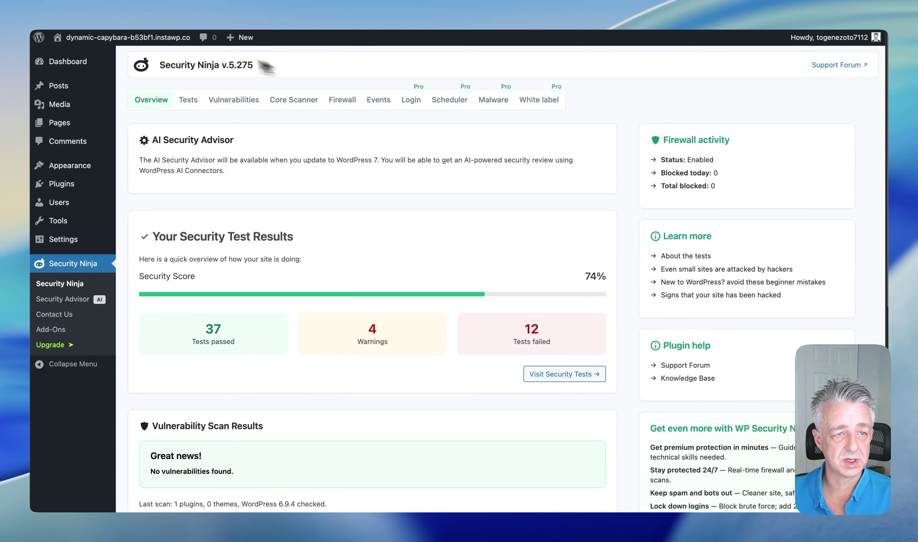
left_click(105, 60)
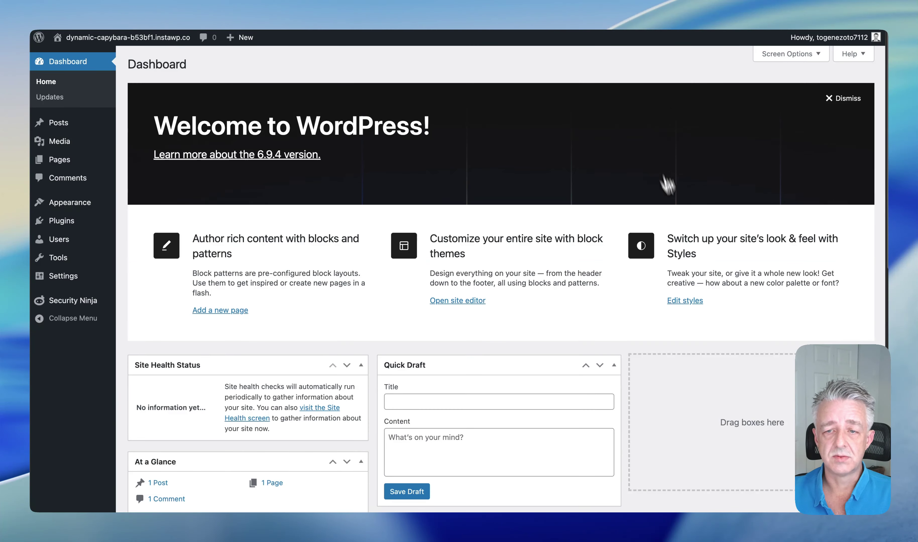
left_click(847, 98)
scroll(661, 236, "down", 5)
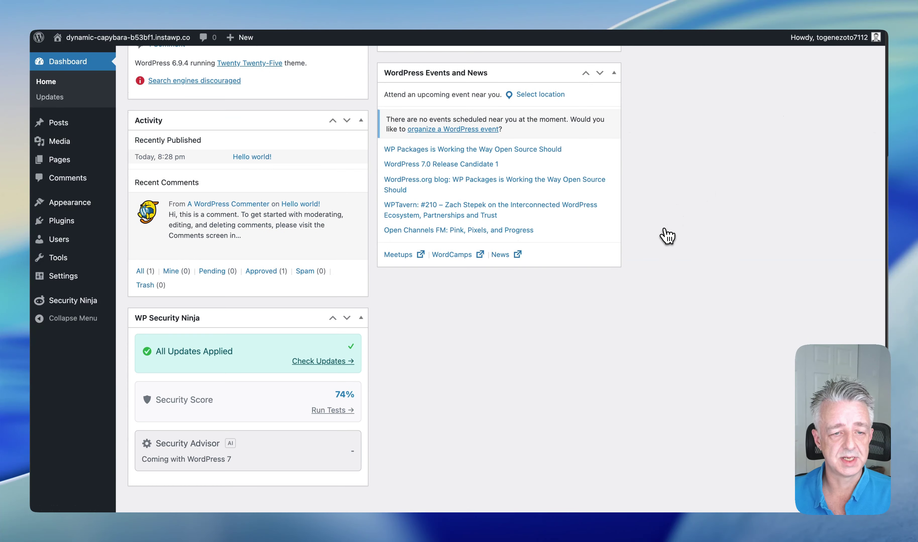
left_click_drag(247, 324, 257, 107)
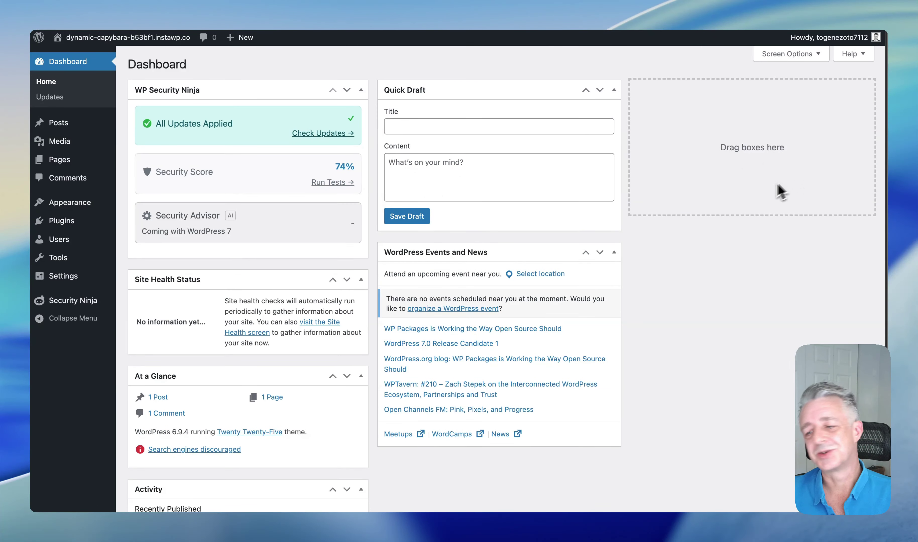